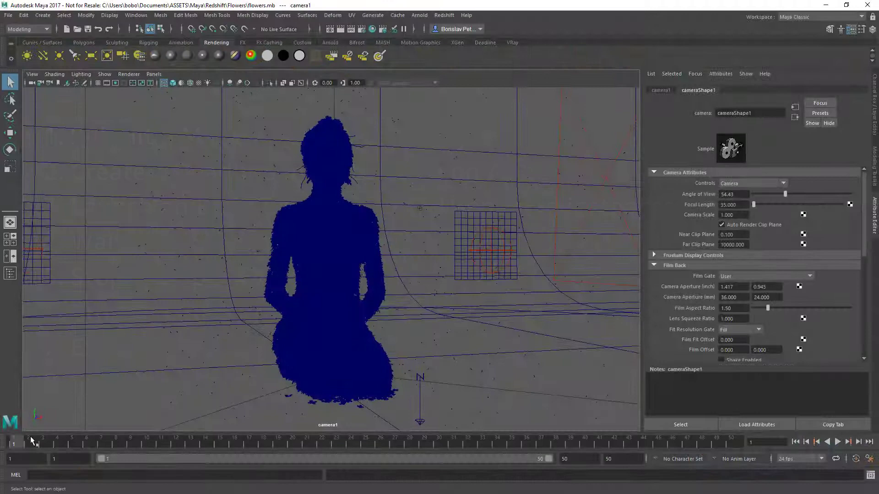
- Preview the camera animation, then open the Flowers3 Deadline submission and check its maya,redshift limit groups
mouse_move(31, 440)
left_mouse_down()
mouse_move(506, 439)
mouse_move(729, 418)
mouse_move(647, 436)
mouse_move(14, 440)
left_mouse_up()
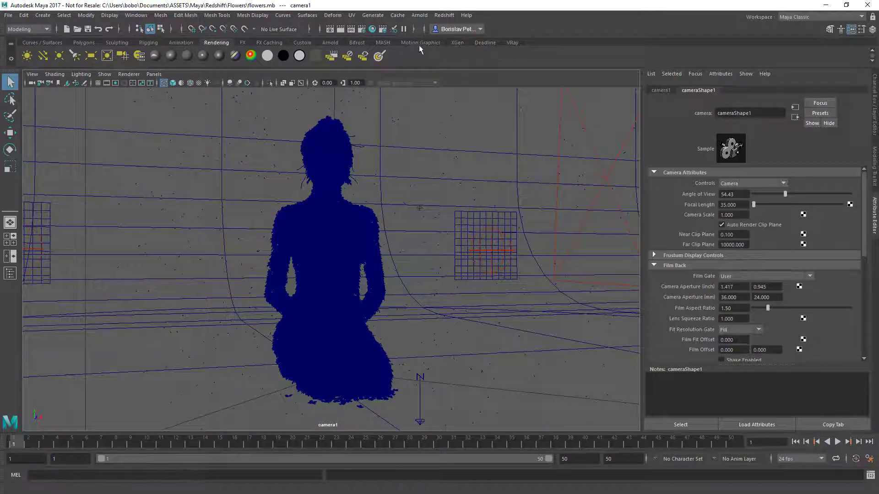
left_click(484, 42)
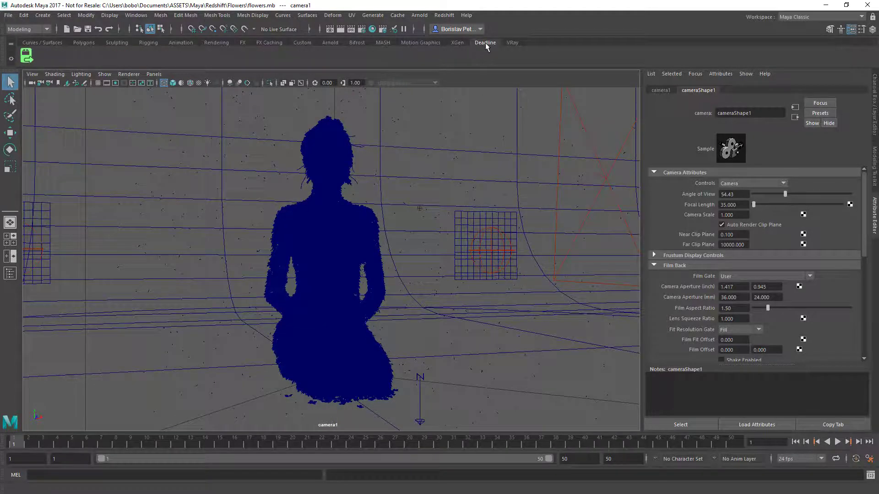
left_click(25, 58)
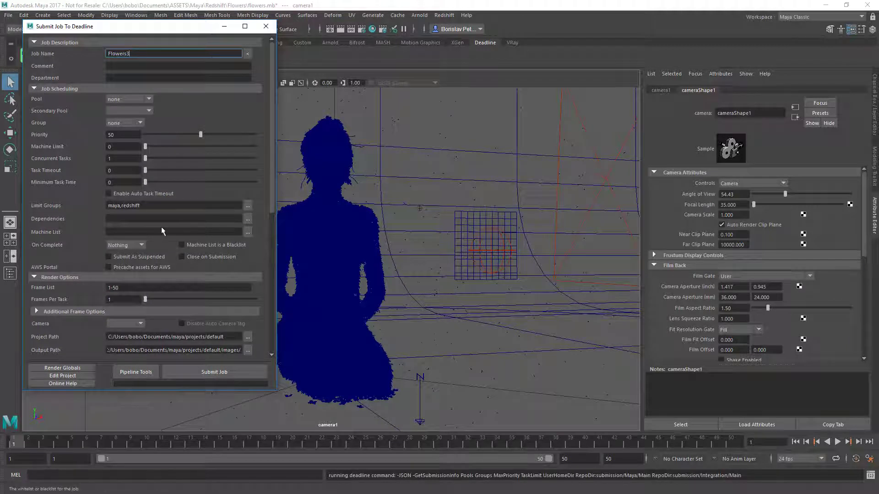
left_click(152, 204)
left_click_drag(152, 203, 80, 207)
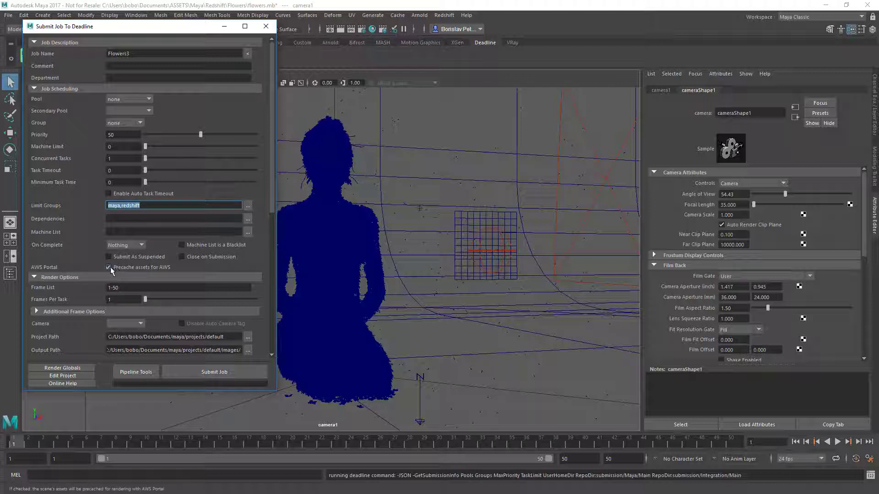
- Set the output path to a new FlowersLady folder under images and submit Flowers3 to Deadline
left_click(247, 351)
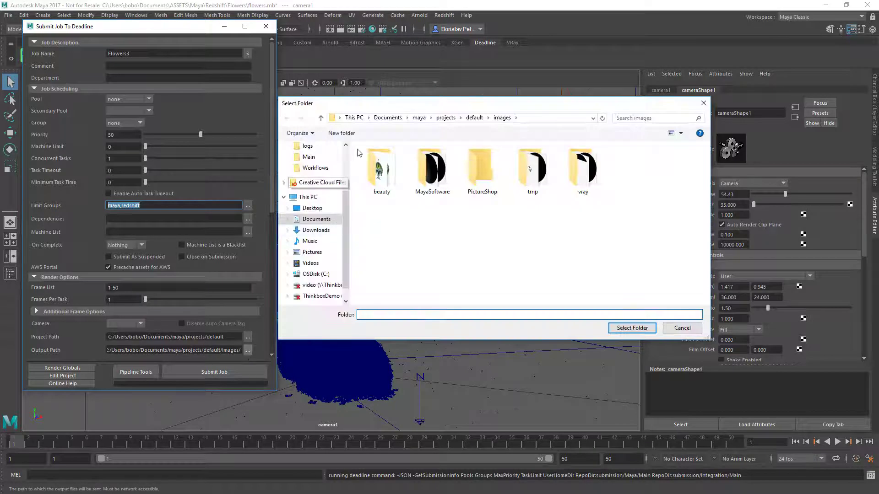
left_click(352, 136)
type("FlowersLady")
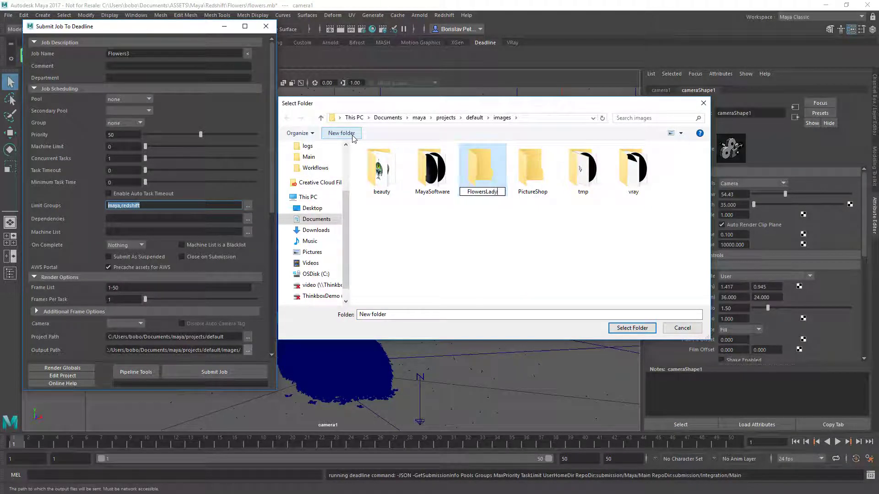
key("Return")
left_click(613, 329)
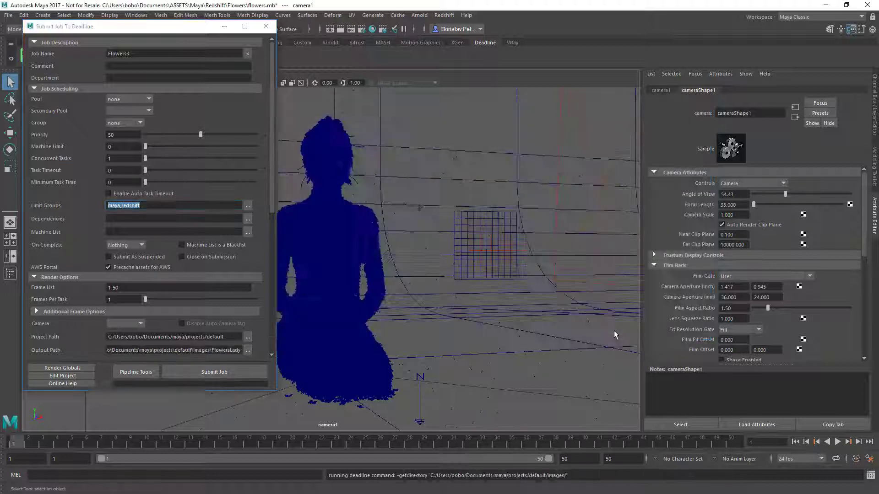
left_click(225, 375)
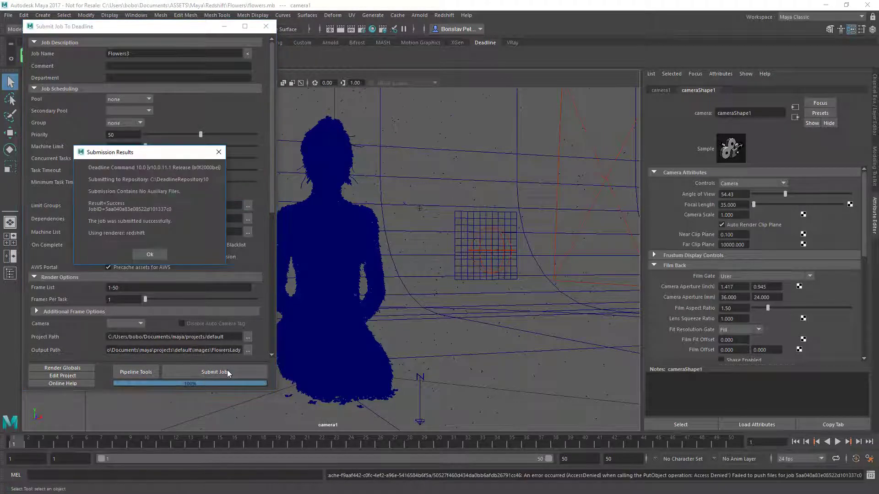
left_click(160, 257)
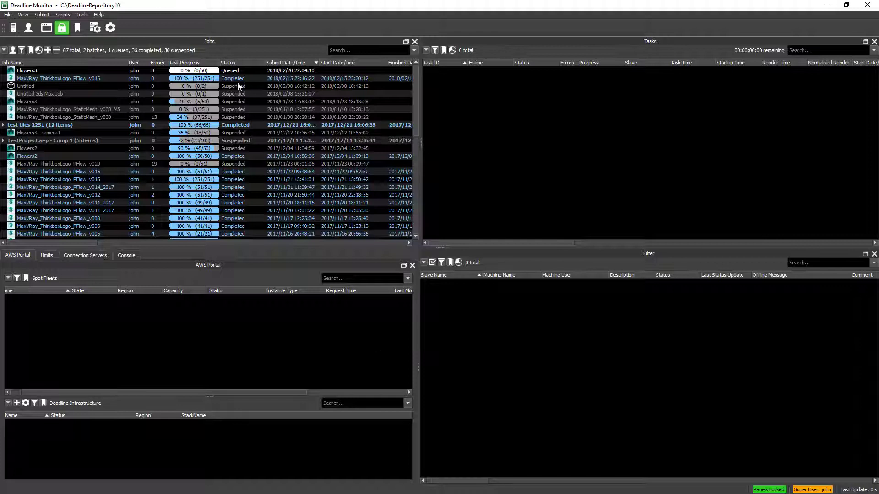
- Select the Flowers3 job to list its 50 queued frame tasks
left_click(237, 71)
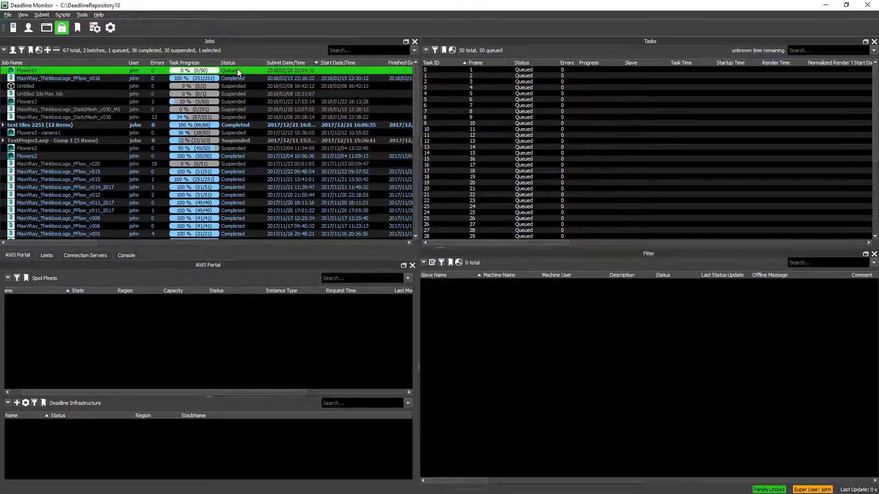
- Launch the aws-is-01 infrastructure in US West (Oregon) with no preferred availability zone
left_click(17, 405)
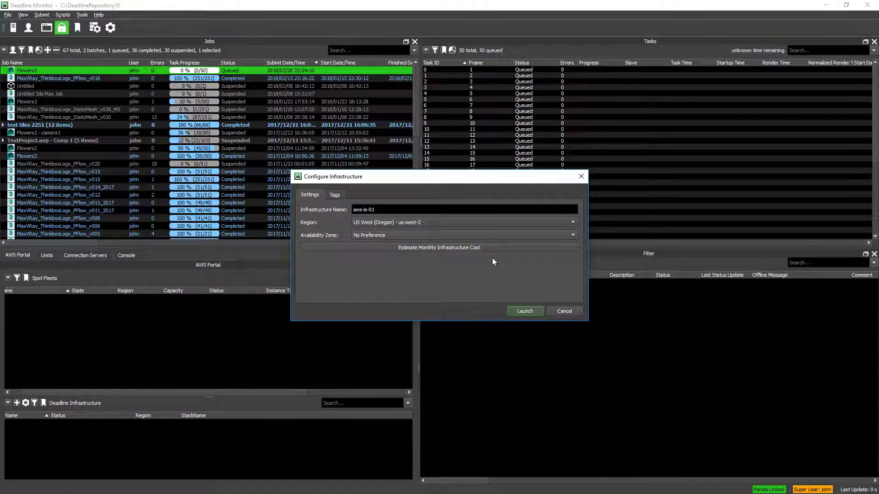
left_click(435, 220)
left_click(435, 220)
left_click(426, 235)
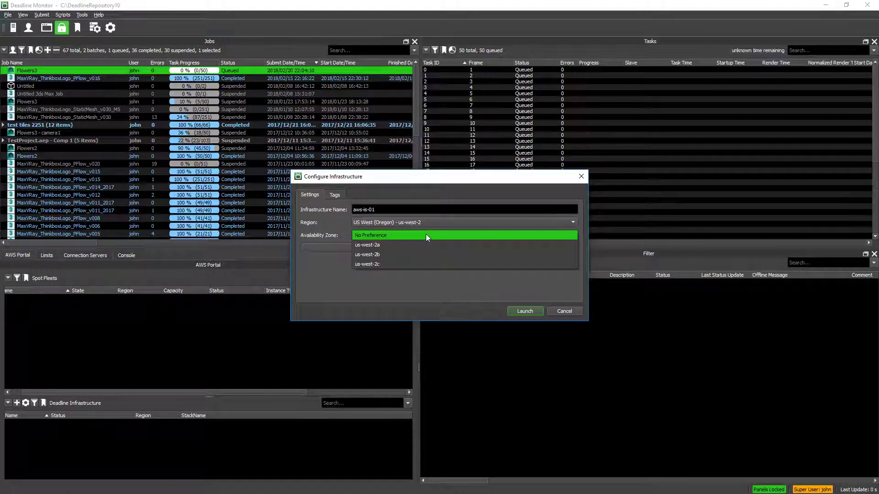
left_click(426, 235)
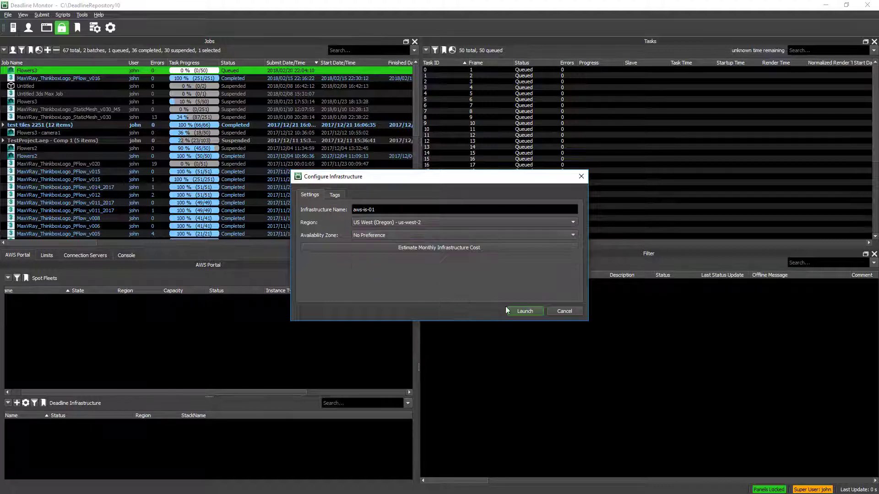
left_click(534, 311)
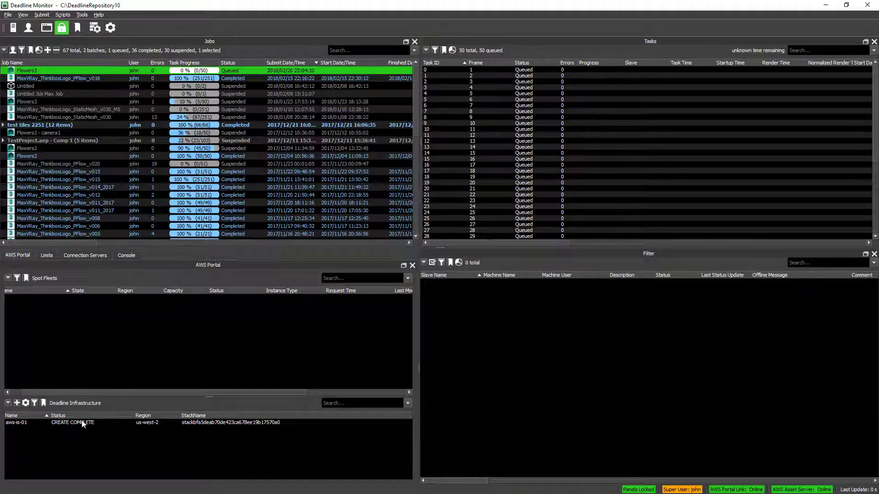
- Start a spot fleet on aws-is-01 using the Maya 2017 & Redshift image
right_click(83, 422)
left_click(102, 435)
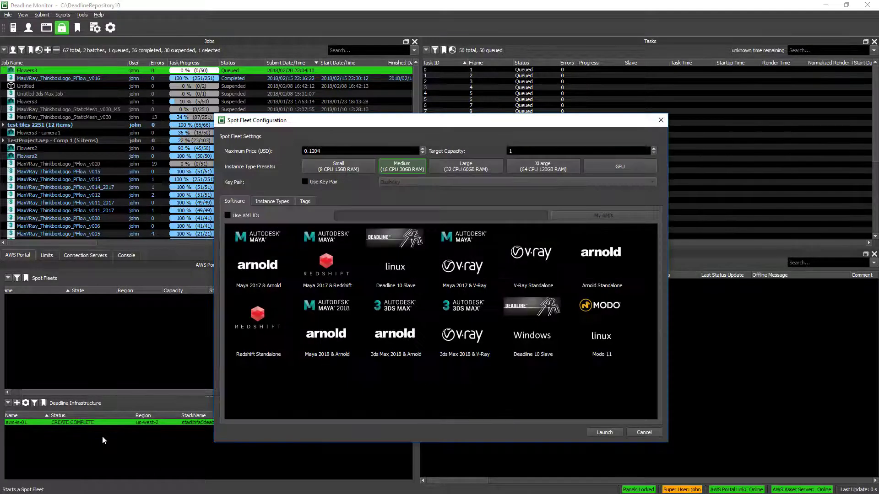
left_click(326, 250)
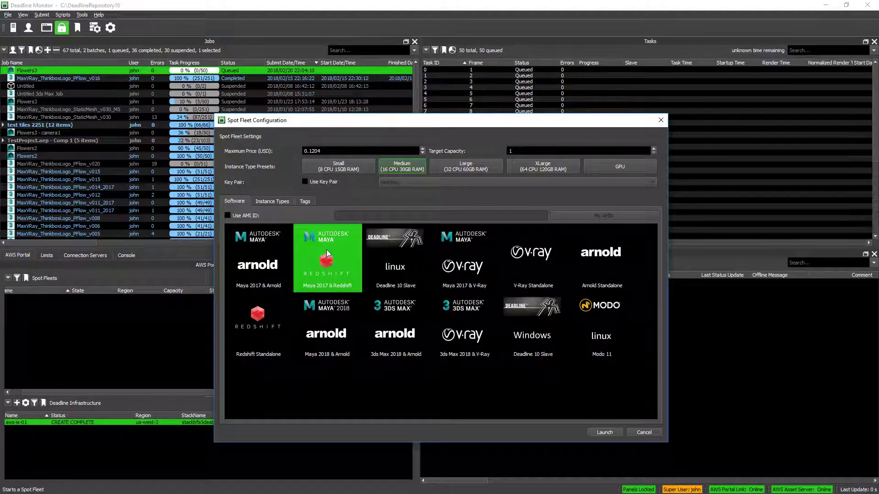
- Choose the GPU instance preset and add g2.2xlarge and g2.8xlarge to the fleet
left_click(275, 202)
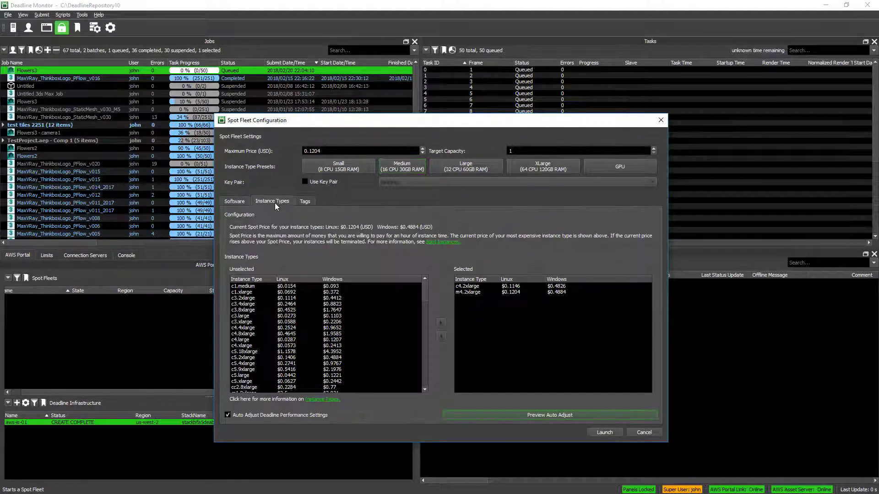
left_click(615, 165)
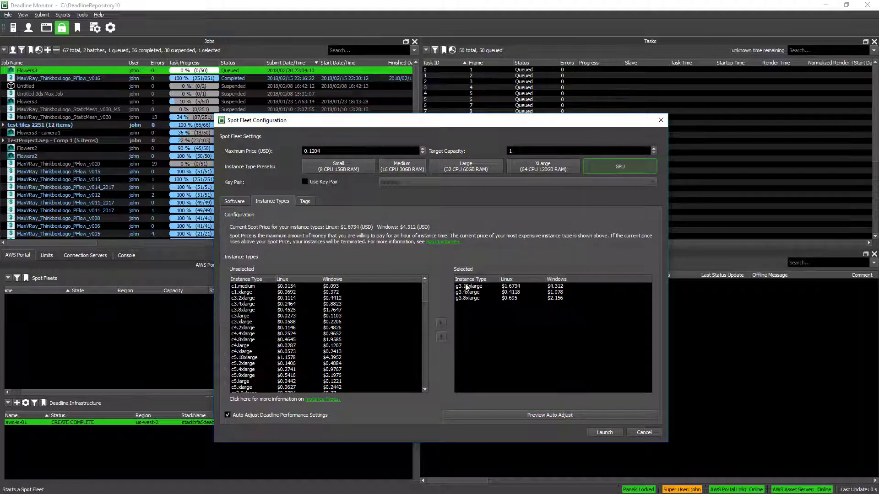
left_click_drag(425, 295, 424, 312)
left_click_drag(249, 342, 252, 348)
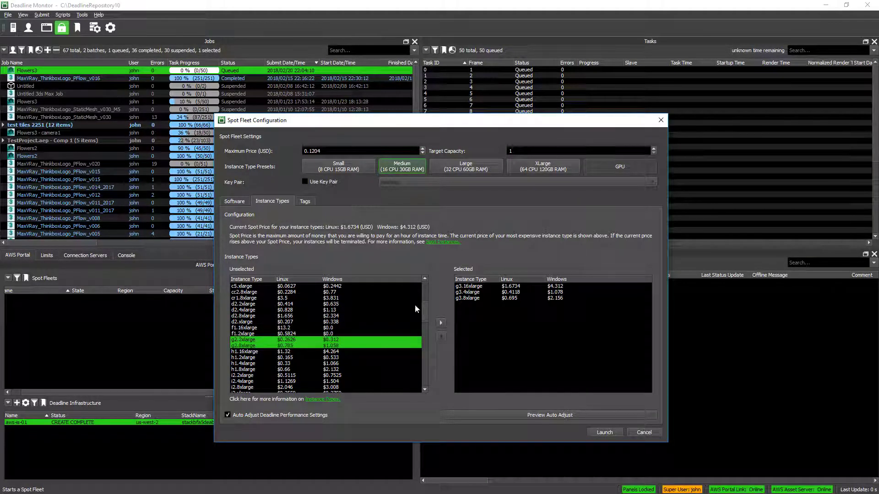
left_click(442, 324)
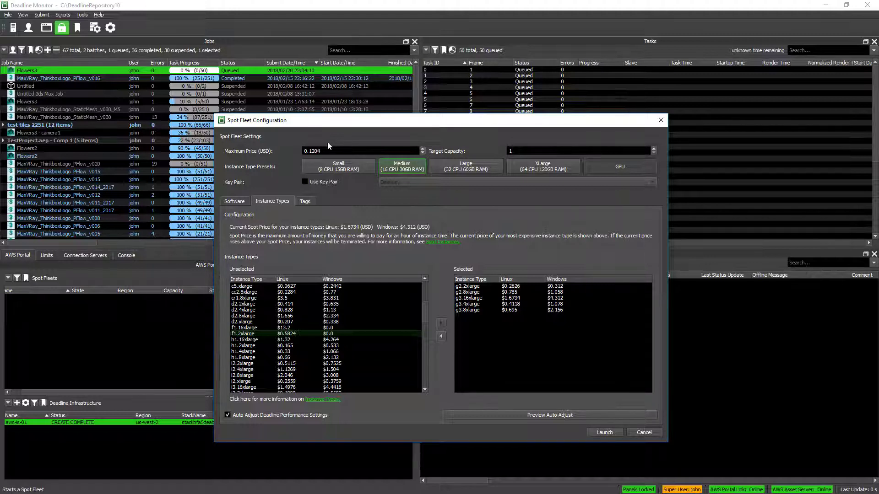
- Launch the spot fleet with maximum price 2.0000 USD and a target capacity of 40
left_click_drag(328, 150, 265, 158)
type("2")
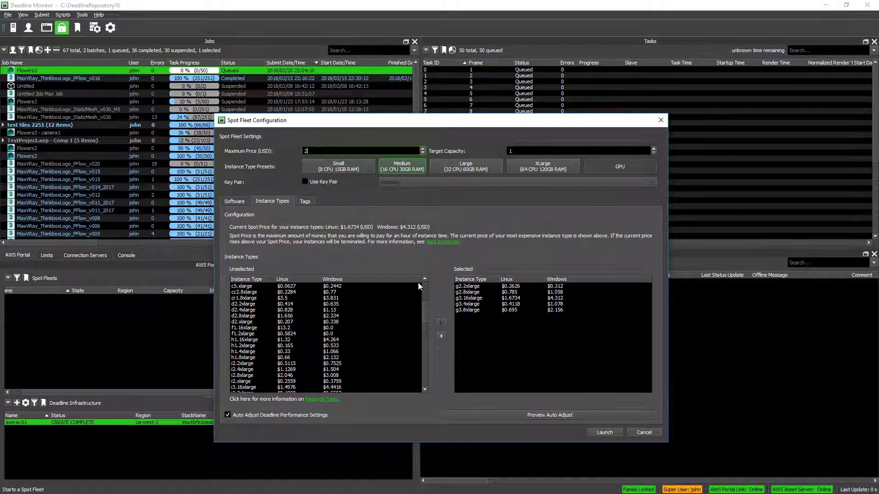
left_click(522, 150)
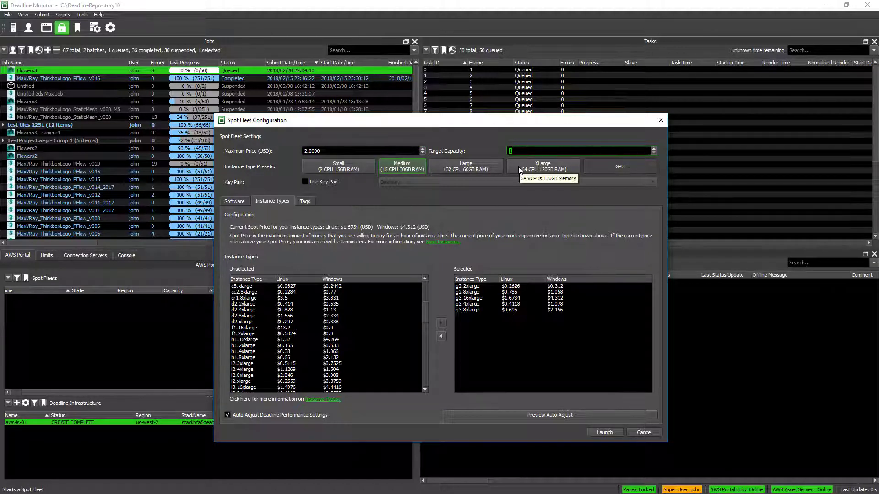
type("40")
left_click(609, 432)
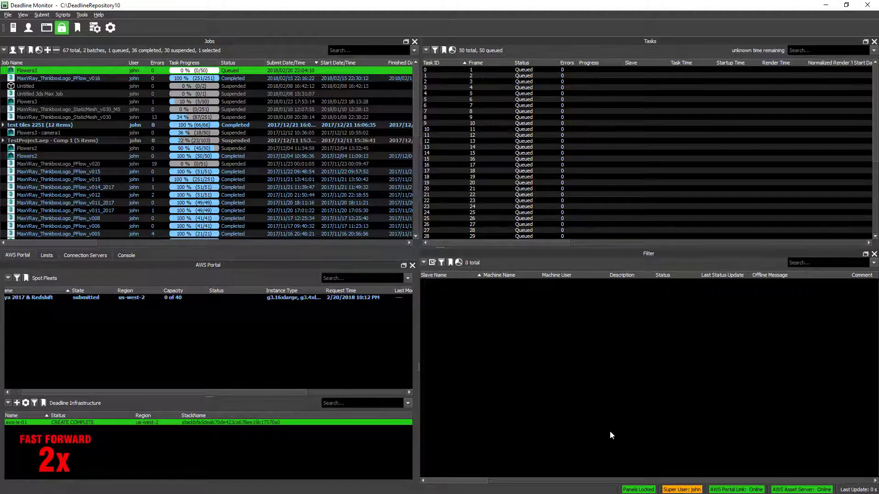
- Inspect the spot fleet's AMI Name and widen the Instance Type column to show all types
left_click(17, 392)
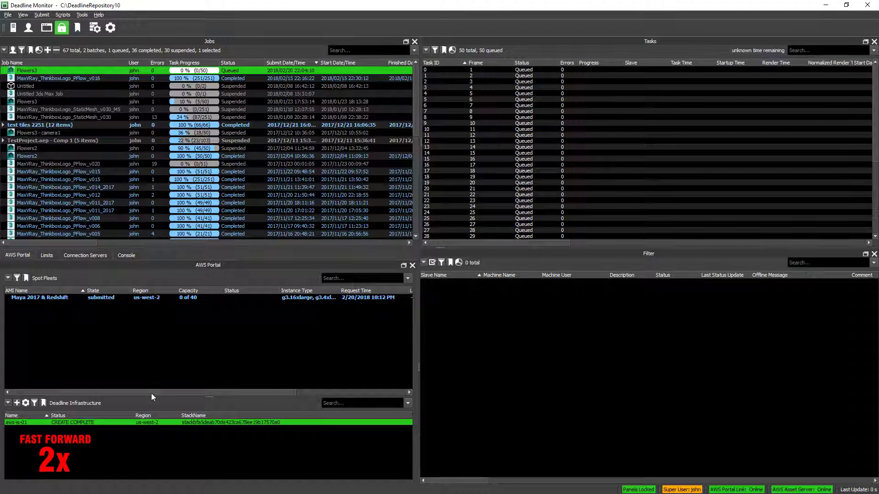
left_click_drag(151, 394, 295, 384)
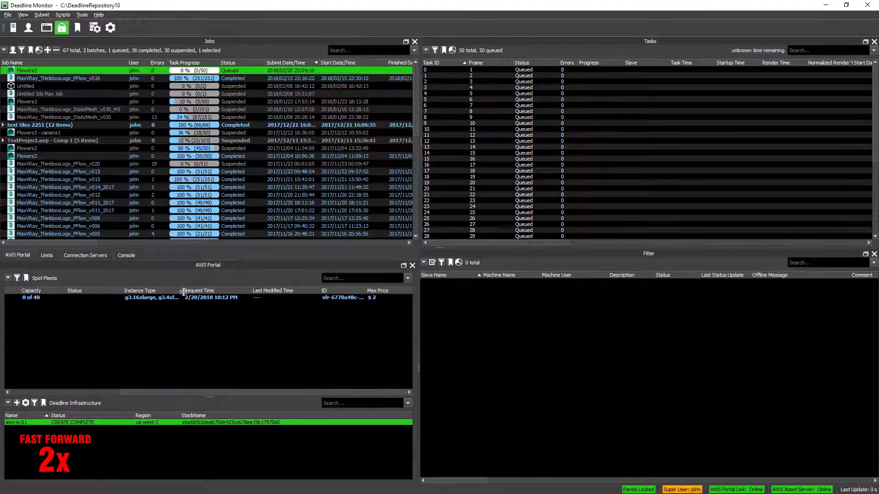
left_click_drag(184, 291, 282, 291)
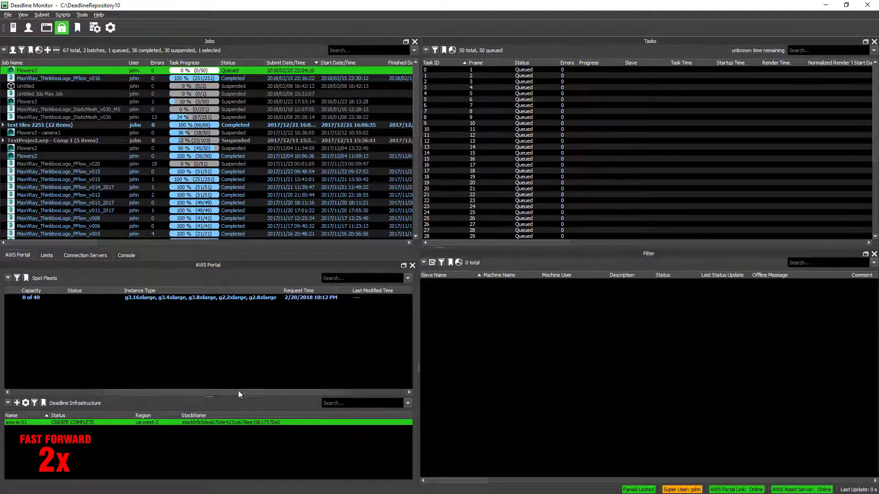
left_click_drag(238, 394, 150, 395)
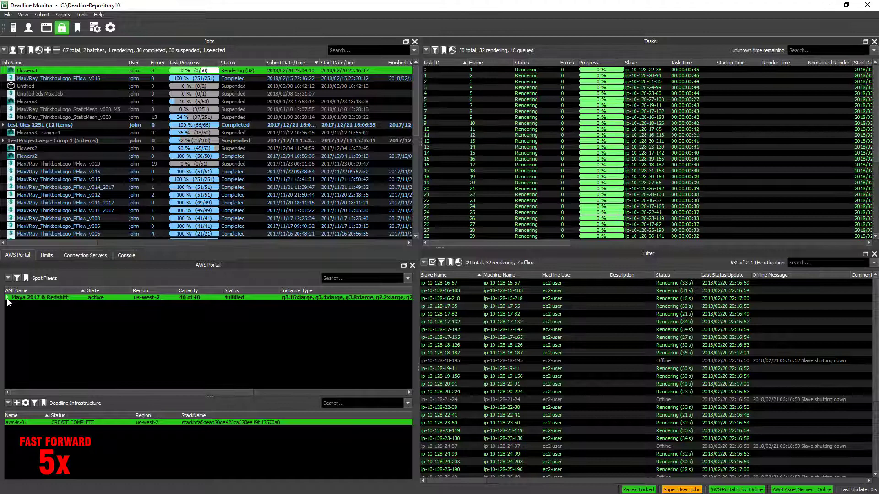
- Review the render limits and show slave and task states as pie charts
left_click(47, 255)
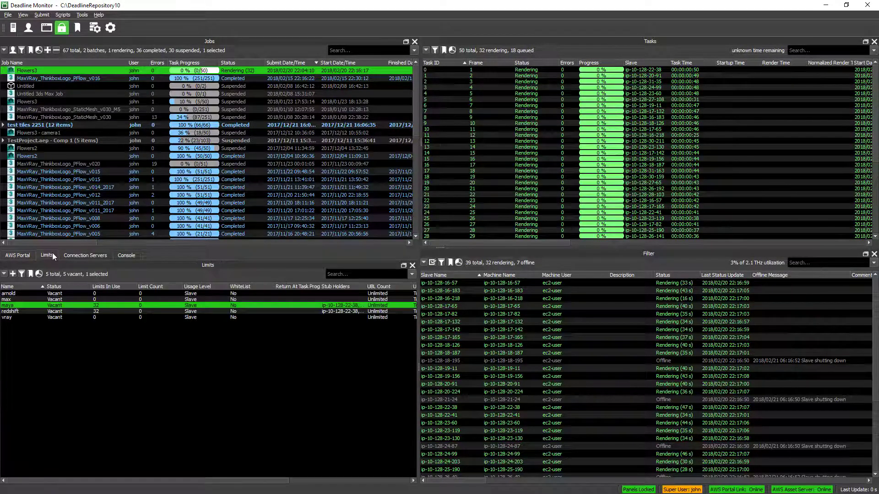
left_click(105, 343)
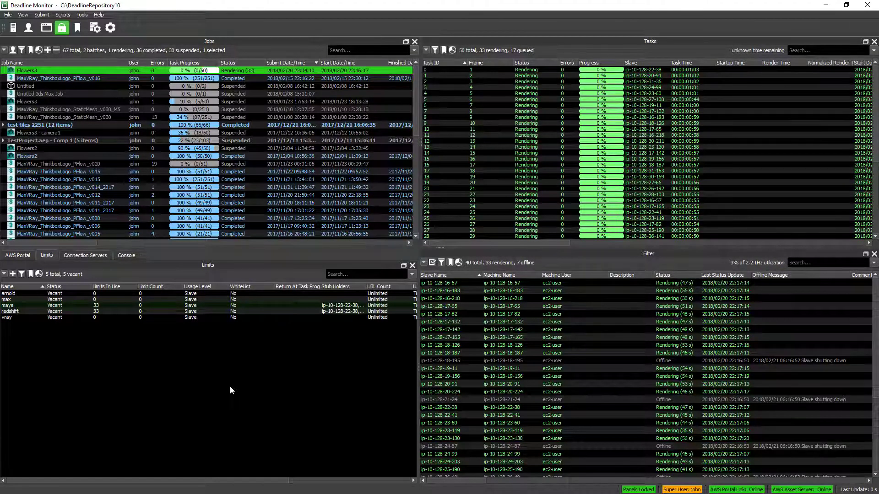
left_click(458, 263)
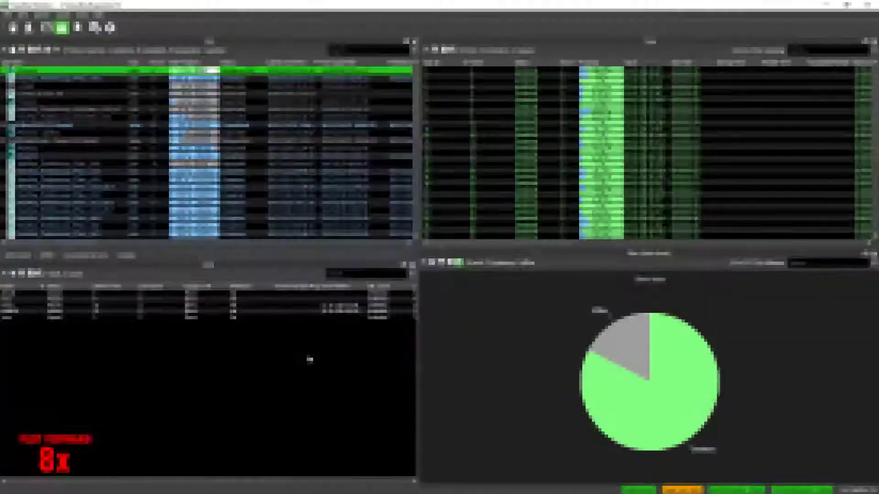
left_click(452, 49)
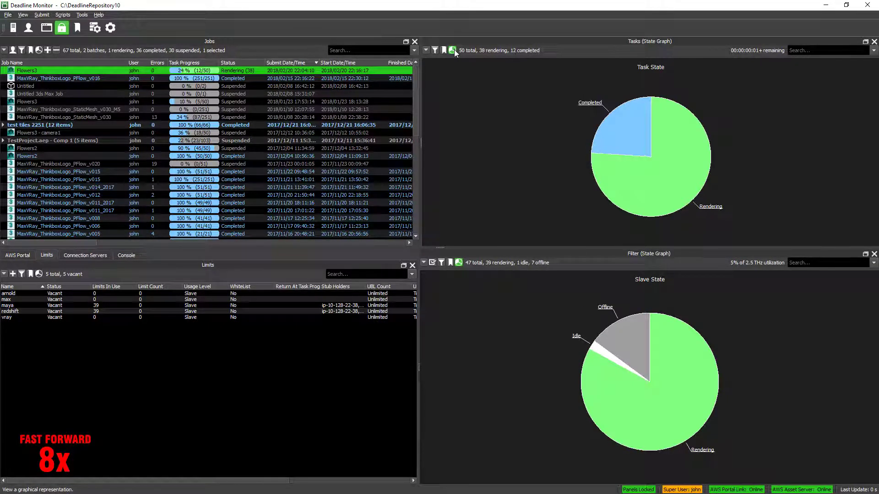
- Return Tasks to list view and explore task 1's output in the FlowersLady folder
left_click(452, 50)
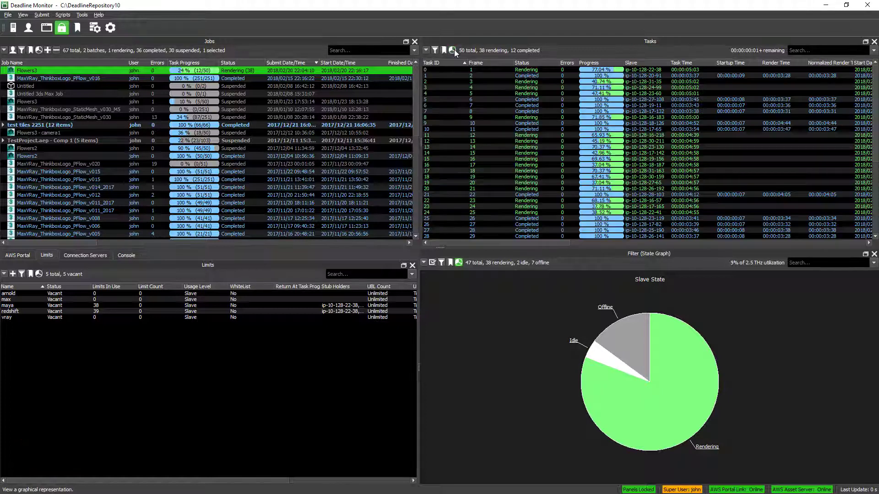
right_click(598, 76)
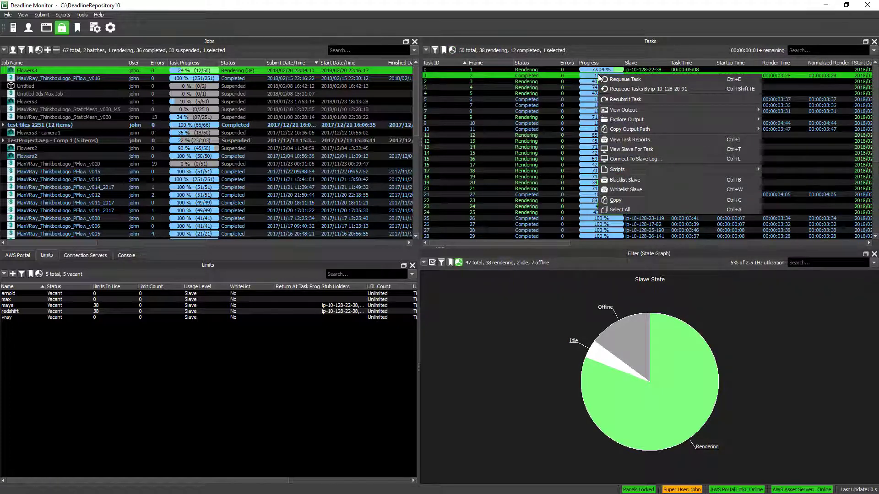
mouse_move(630, 119)
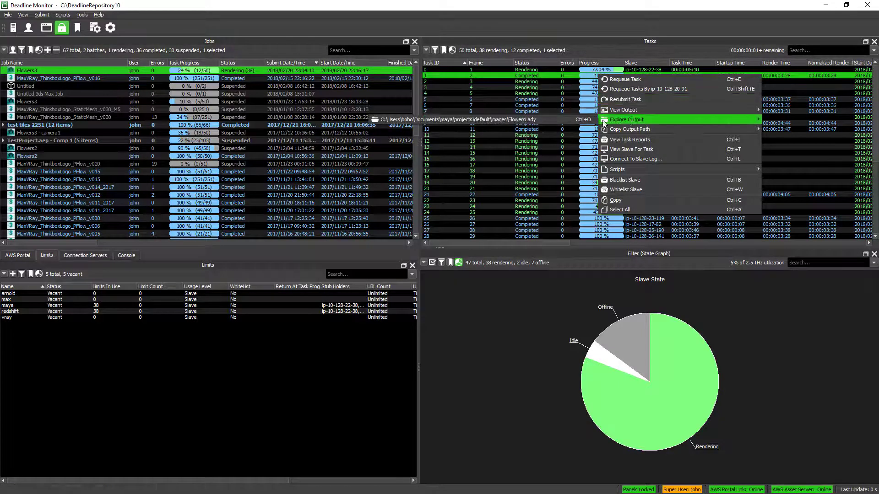
left_click(585, 121)
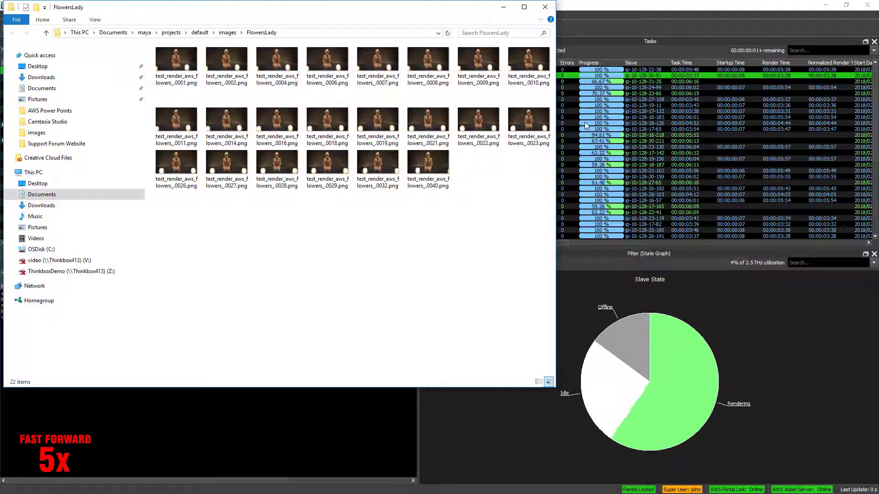
- Back in Deadline Monitor, list the completed tasks and view the AWS Portal fleet overview
left_click(585, 25)
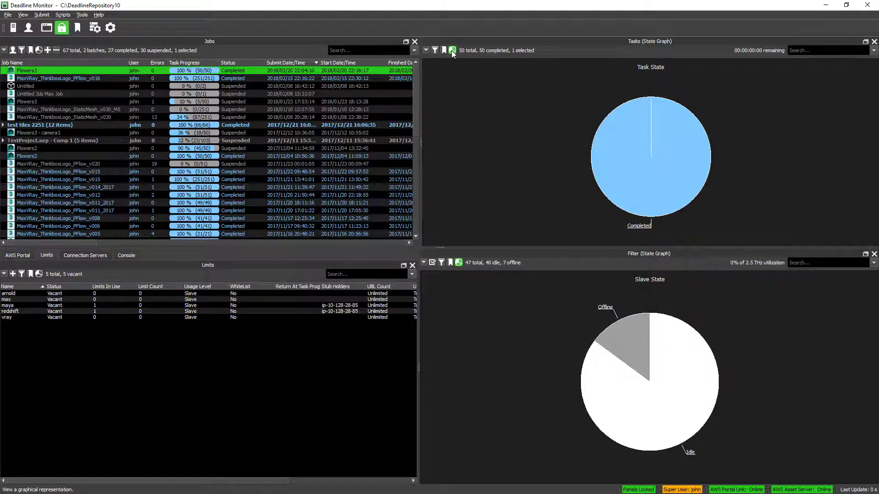
left_click(452, 50)
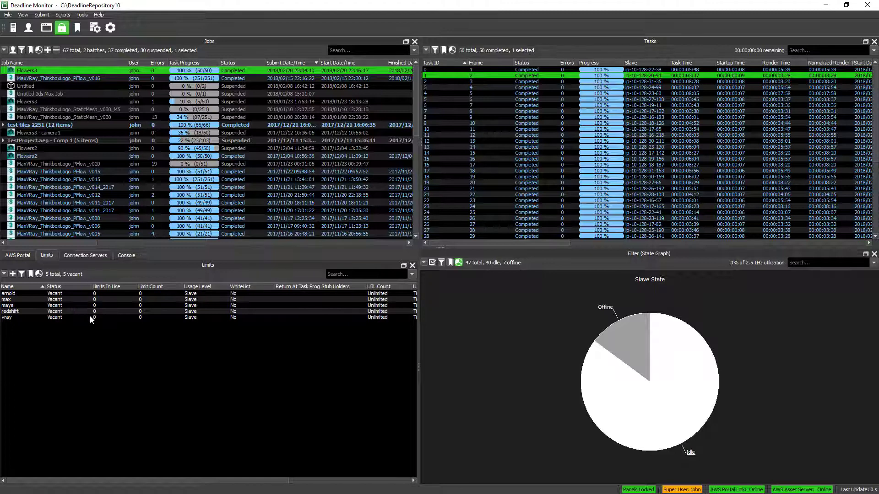
left_click(21, 257)
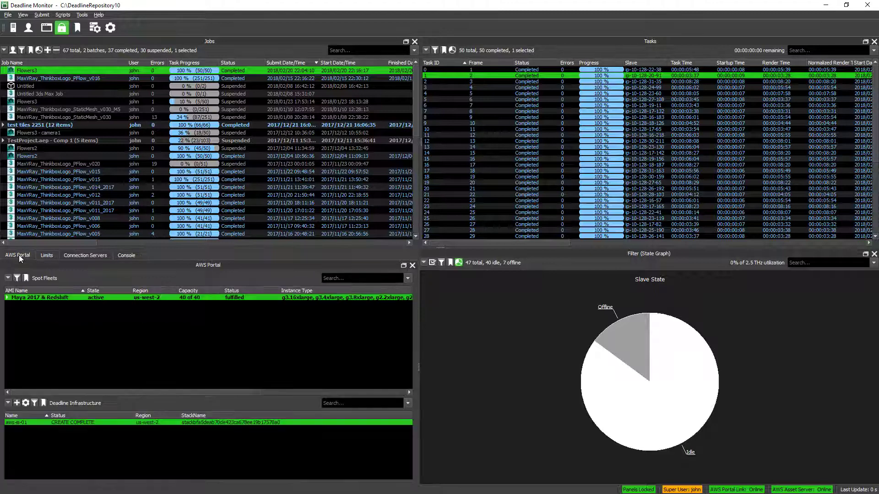
left_click(101, 333)
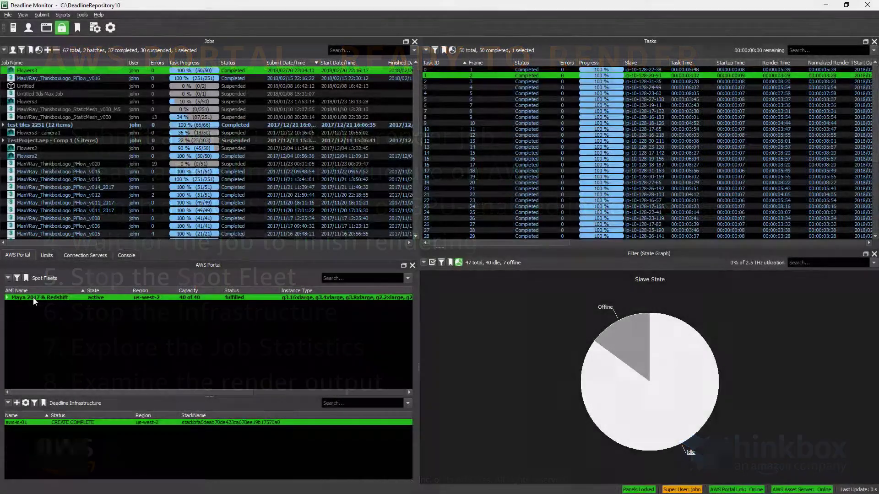
- Stop the Maya 2017 & Redshift spot fleet and show the now-offline slaves as a list
right_click(33, 297)
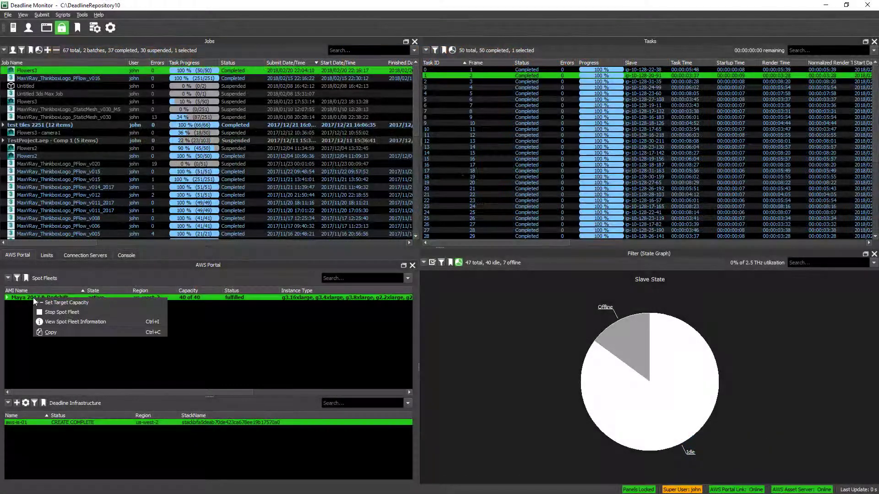
left_click(73, 312)
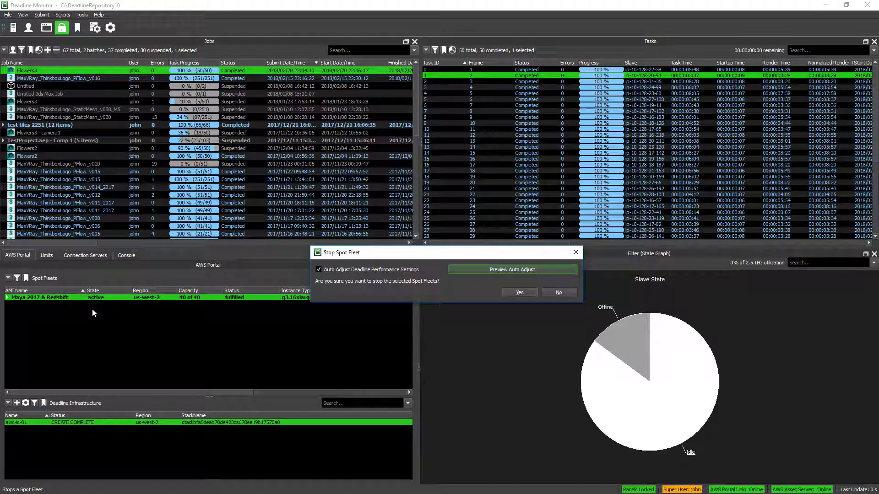
left_click(525, 294)
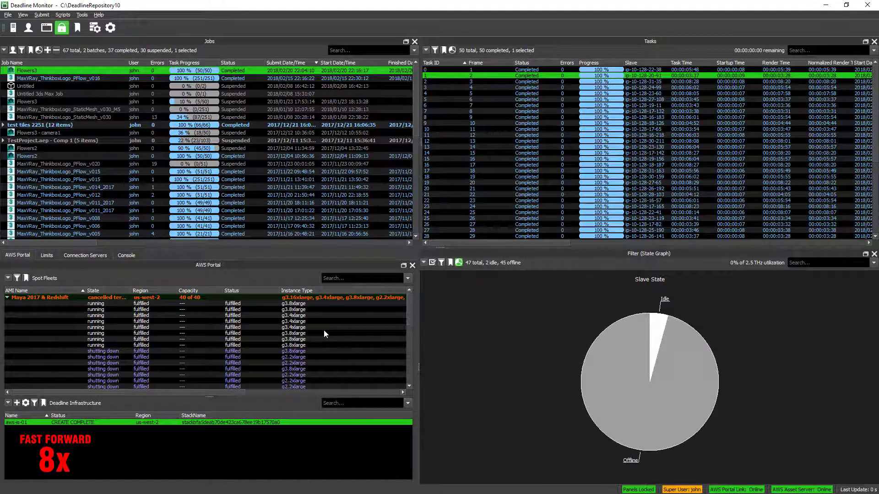
left_click(458, 261)
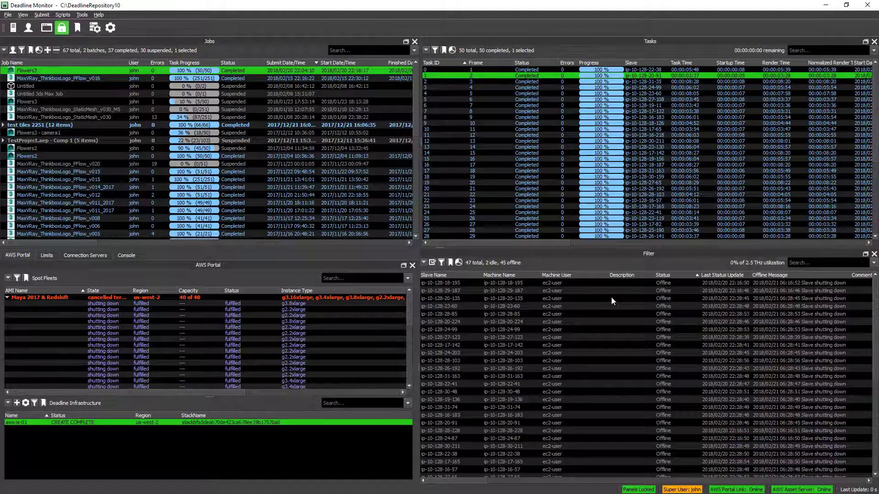
- Stop the aws-is-01 Deadline infrastructure and confirm, leaving no fleets or infrastructure listed
right_click(79, 426)
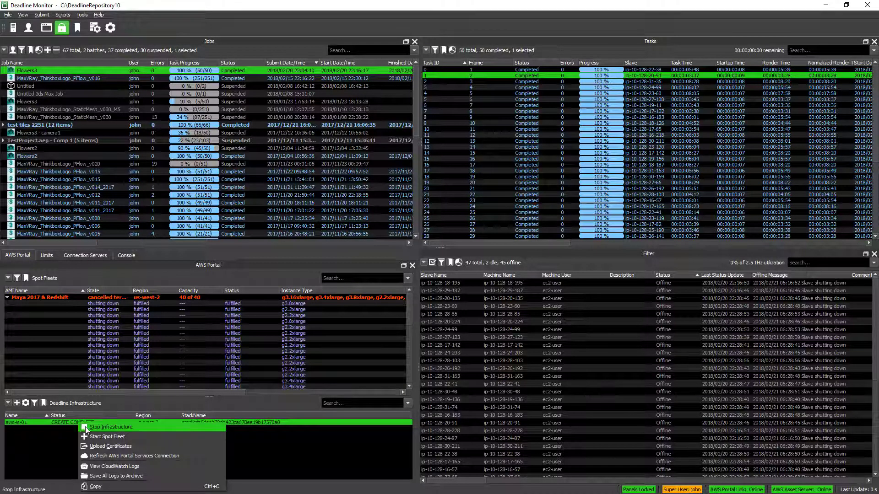
left_click(86, 427)
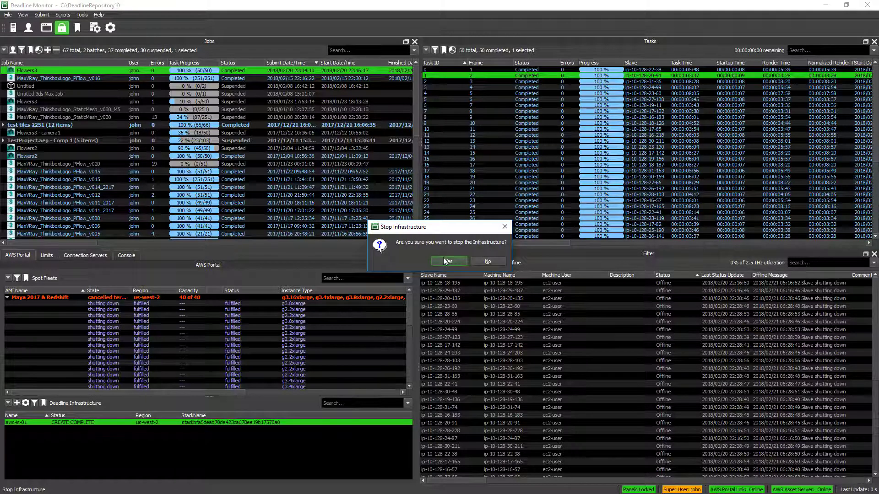
left_click(445, 261)
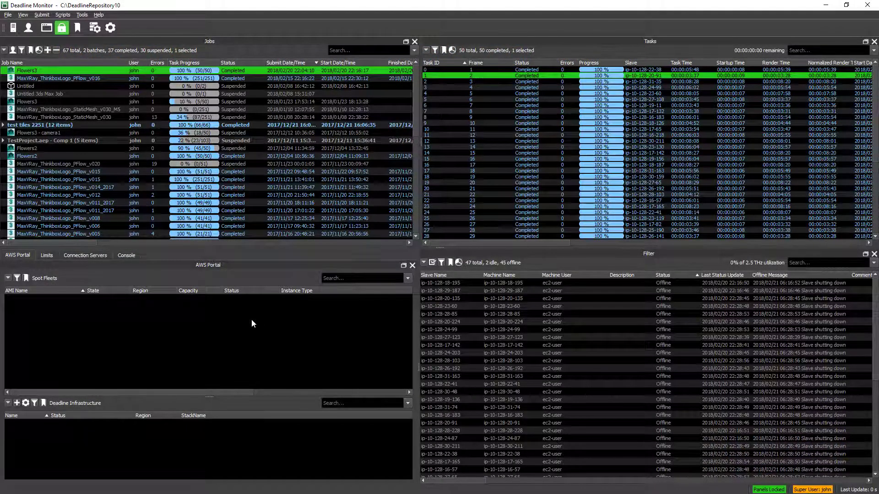
- Open the Job Details panel and dock it as a tab beside Tasks
left_click(46, 29)
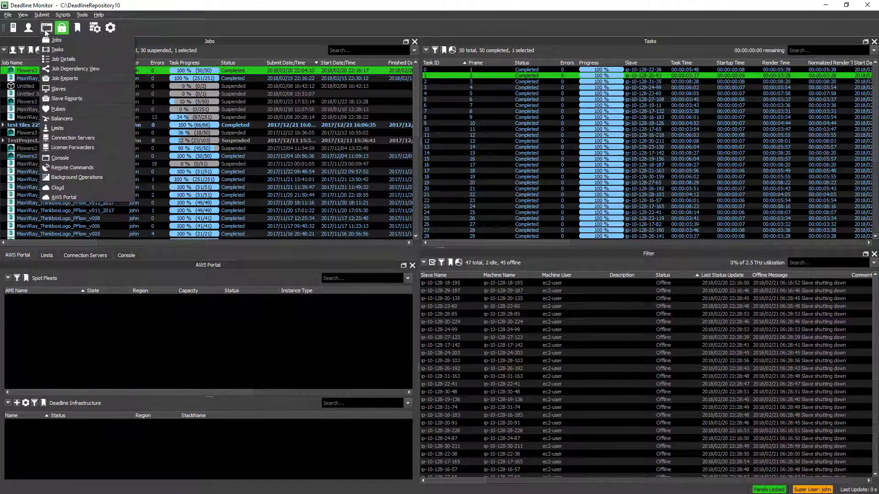
left_click(63, 59)
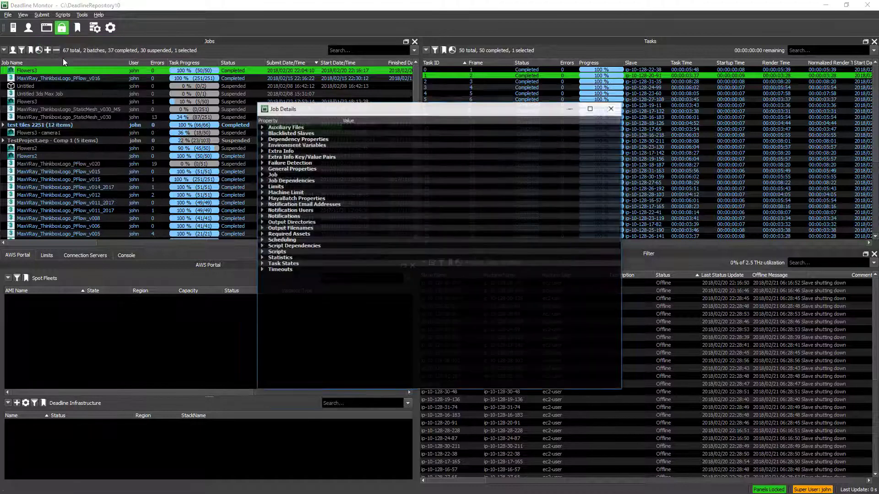
left_click(61, 28)
left_click_drag(382, 111, 633, 111)
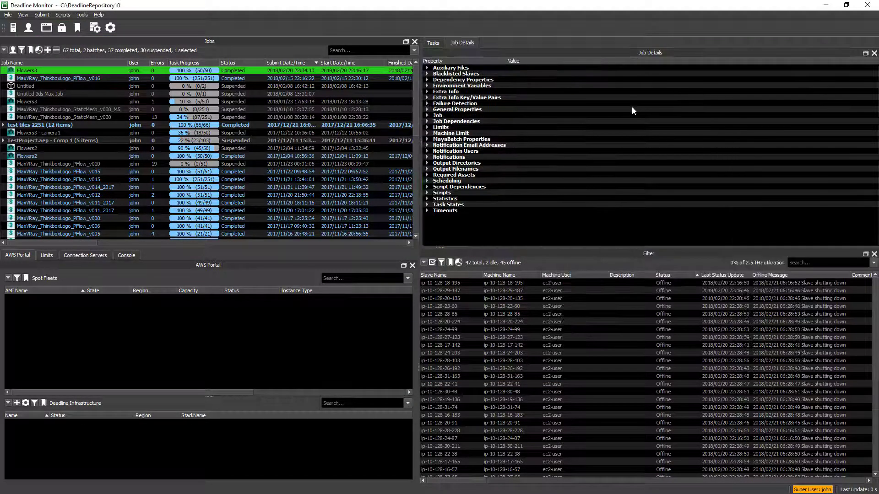
- Expand the job's Statistics and inspect its Running Time and Total Task Time
left_click(433, 200)
scroll(638, 183, "down", 5)
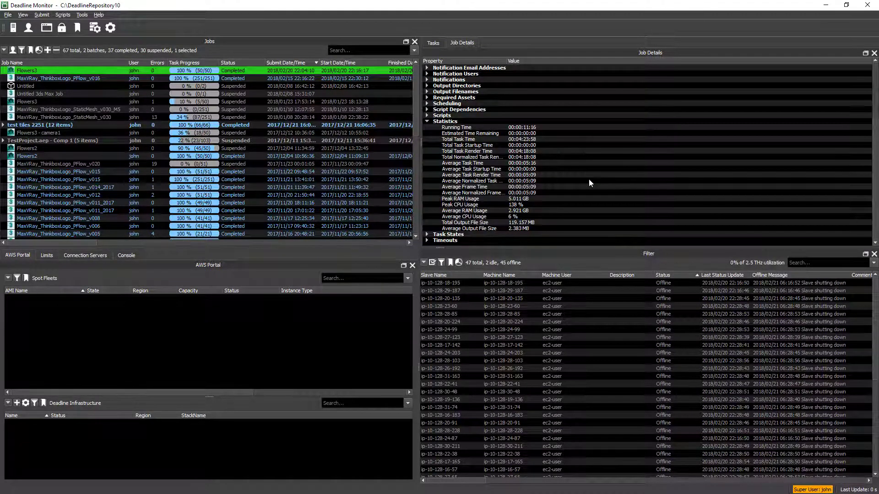
left_click(527, 128)
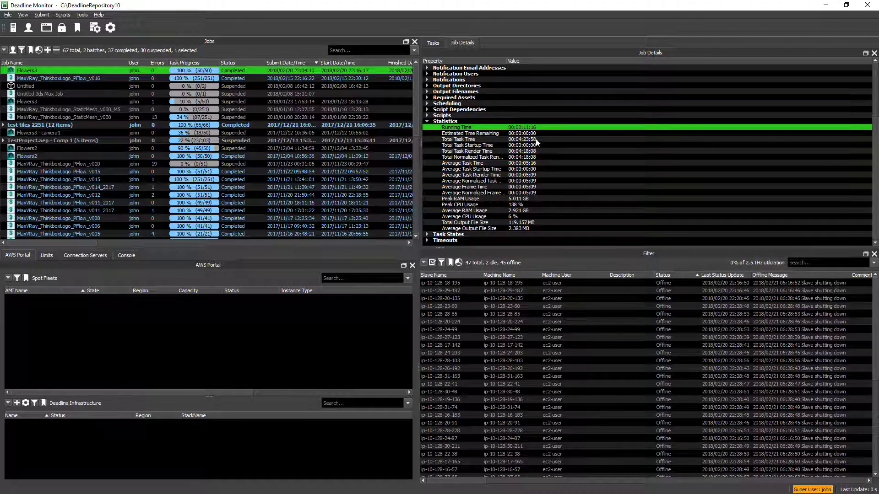
left_click(536, 142)
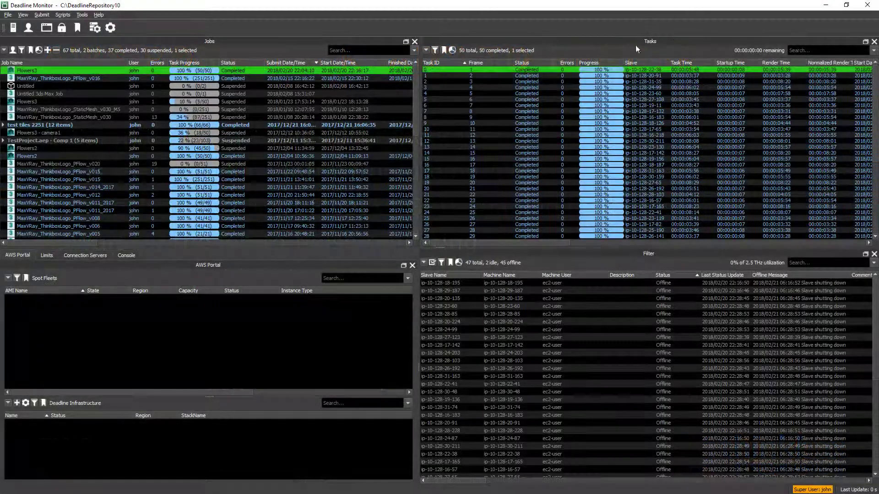
- View task 0's output in Lookater and play the 49-frame FlowersLady sequence
right_click(528, 70)
mouse_move(554, 105)
mouse_move(635, 105)
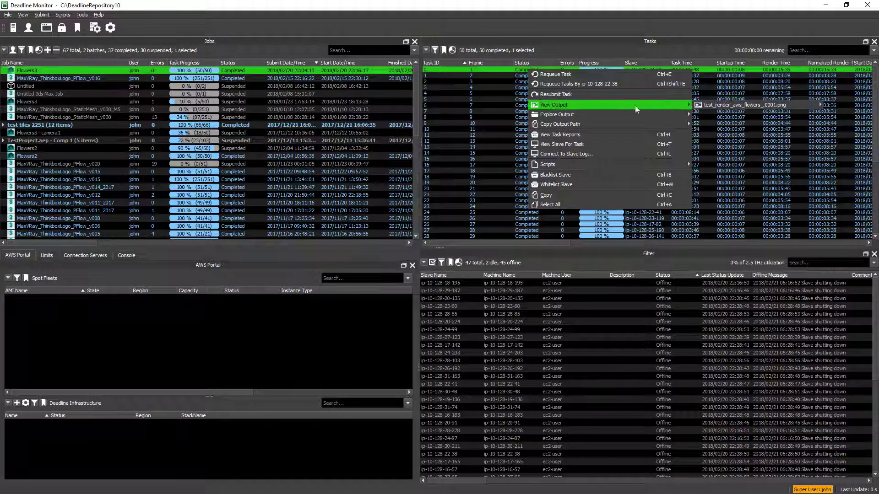
left_click(698, 105)
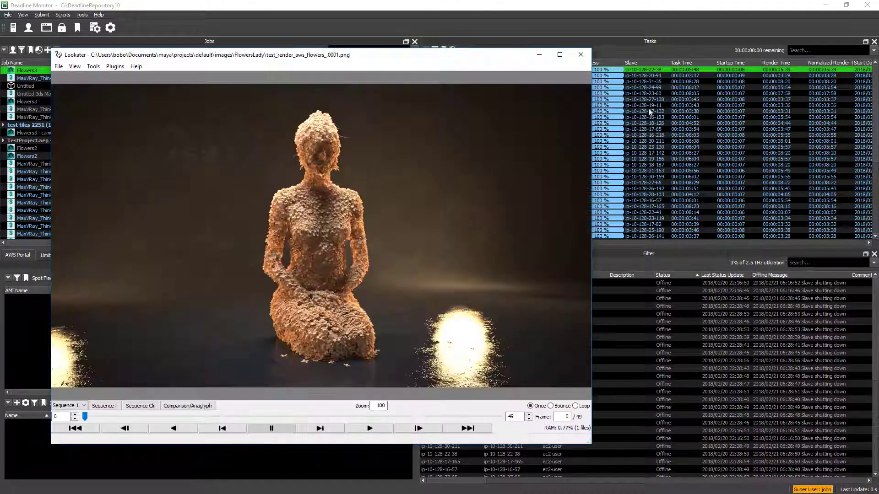
left_click(374, 429)
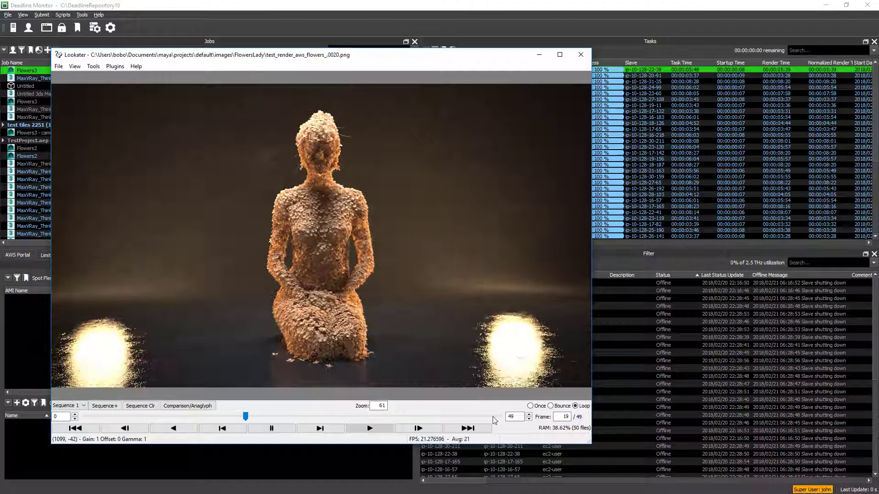